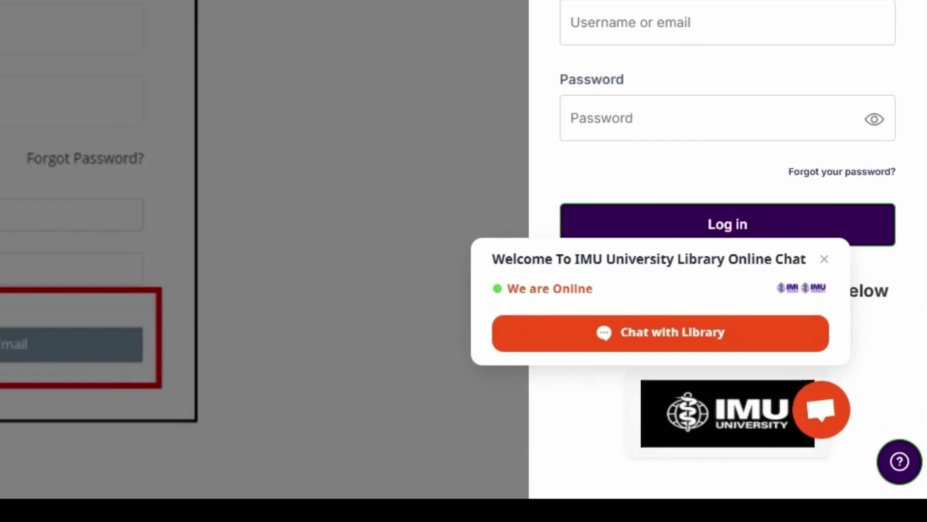
# Step: Close the 'Welcome To IMU University Library Online Chat' popup on the login page
pyautogui.click(827, 262)
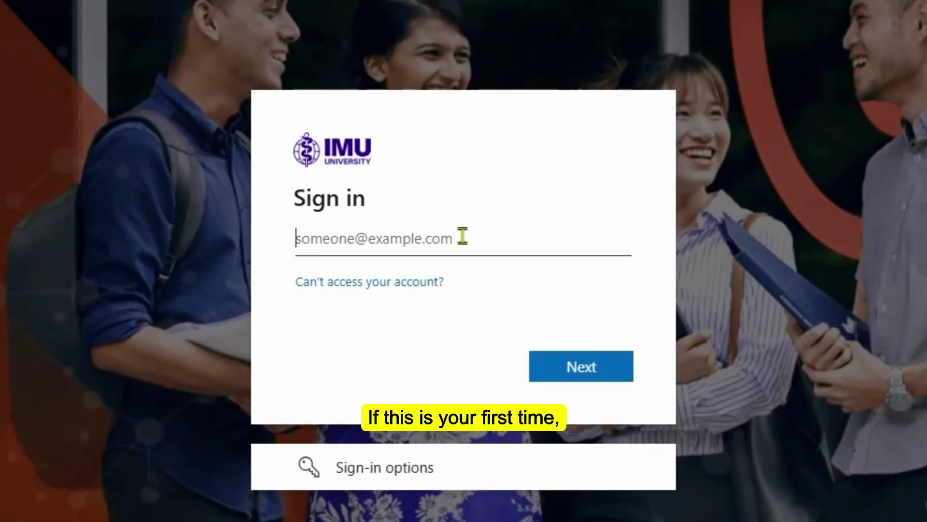
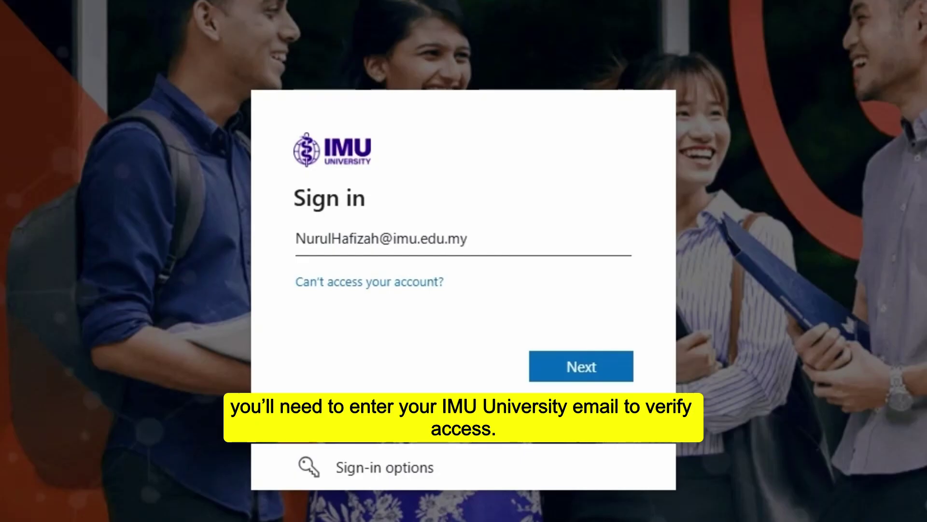
# Step: Sign in with the IMU e-mail and account password, choosing not to be asked again about staying signed in
pyautogui.click(580, 370)
pyautogui.write('•••••••••••••')
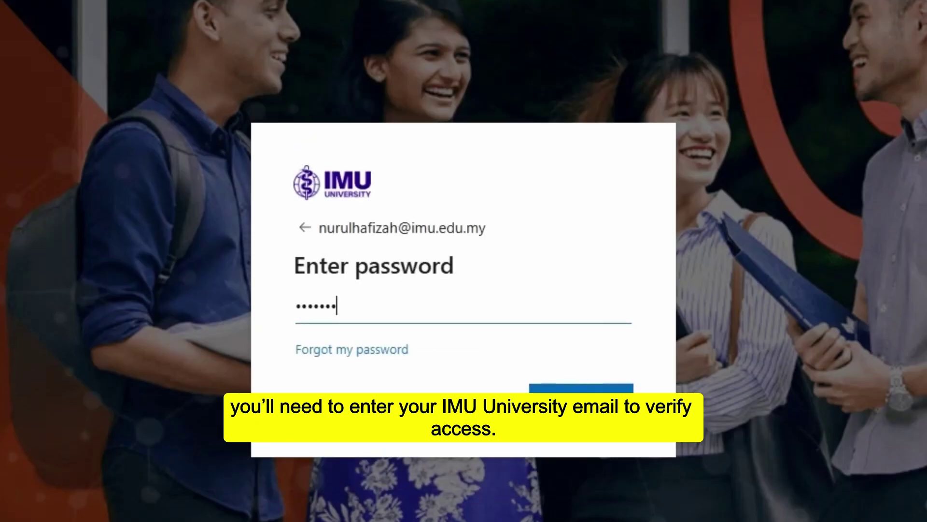
pyautogui.press('Return')
pyautogui.click(348, 358)
pyautogui.click(599, 408)
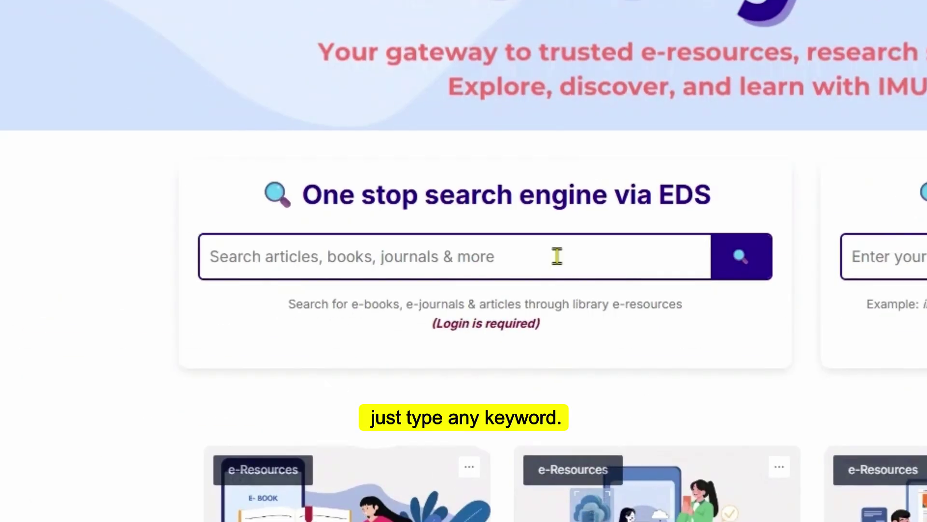
# Step: Open 'EDS Search for Subscribed e-Resources' from the Search Engines menu in a new tab
pyautogui.click(557, 255)
pyautogui.write('Anatomy')
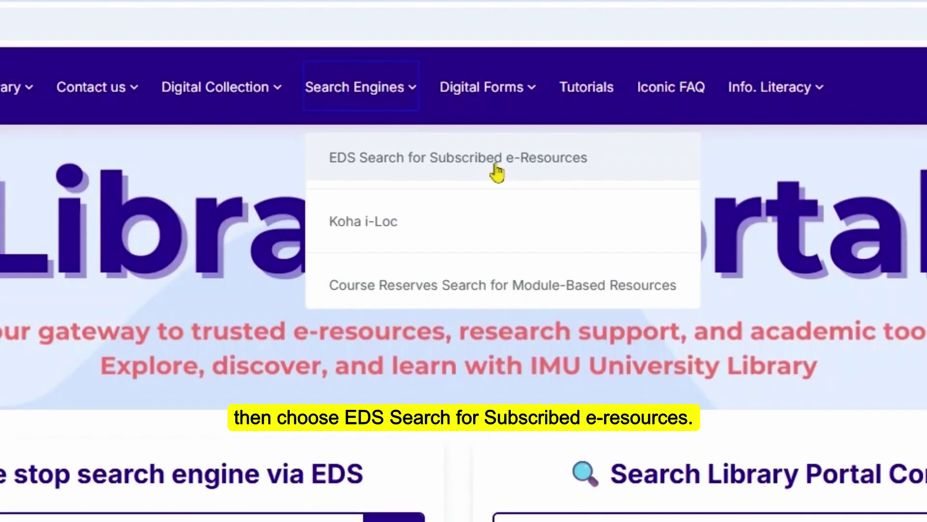
pyautogui.click(497, 172)
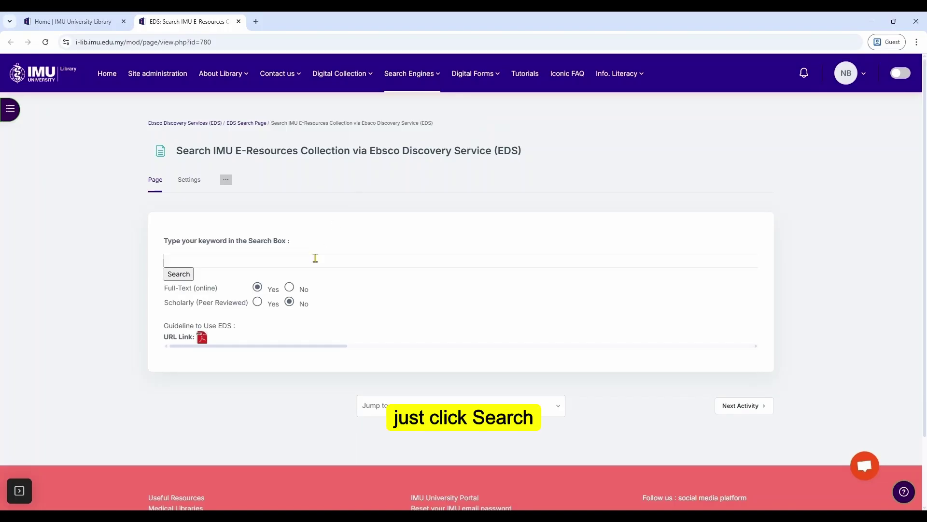
# Step: Search EBSCO for 'heart failure' using the autocomplete suggestion
pyautogui.click(186, 275)
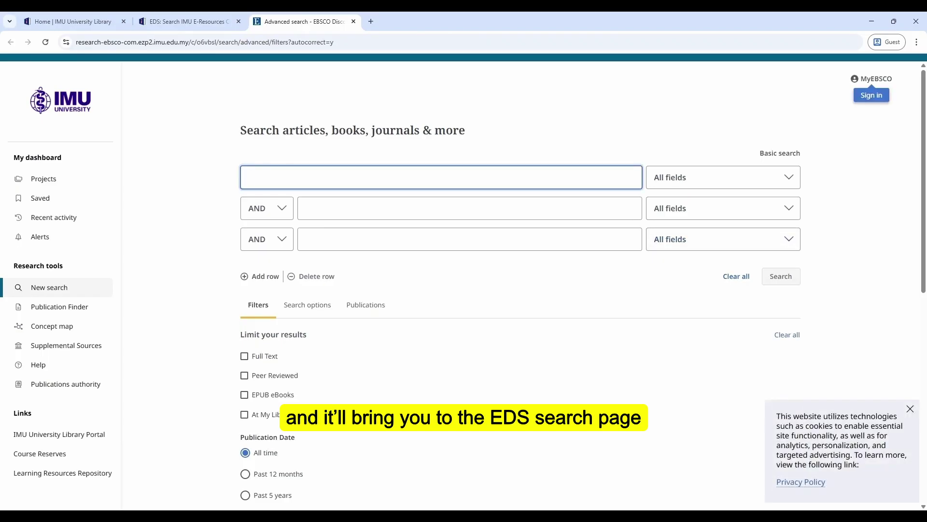
pyautogui.write('hea')
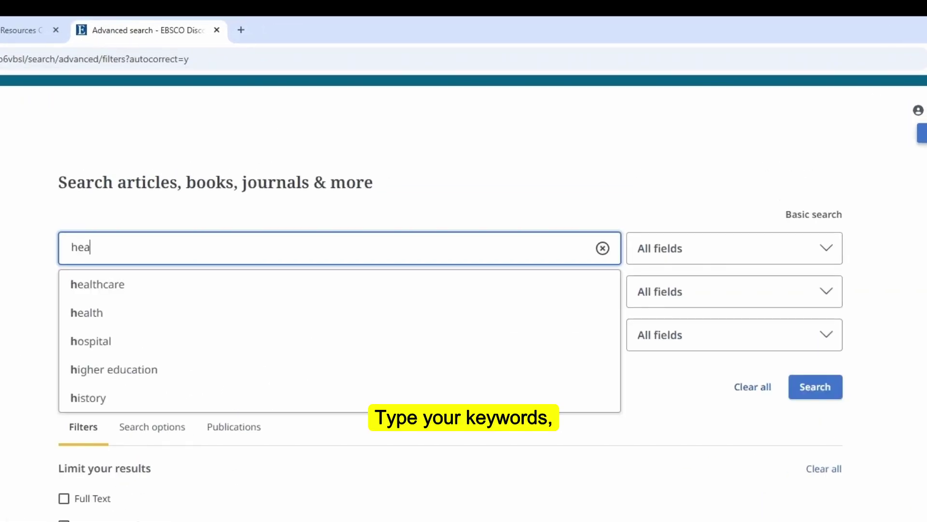
pyautogui.write('rt failure')
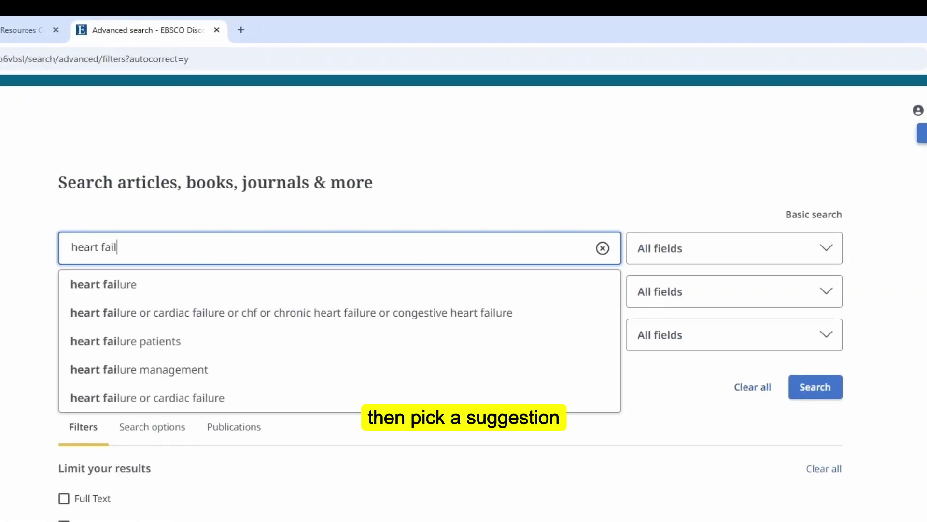
pyautogui.click(133, 285)
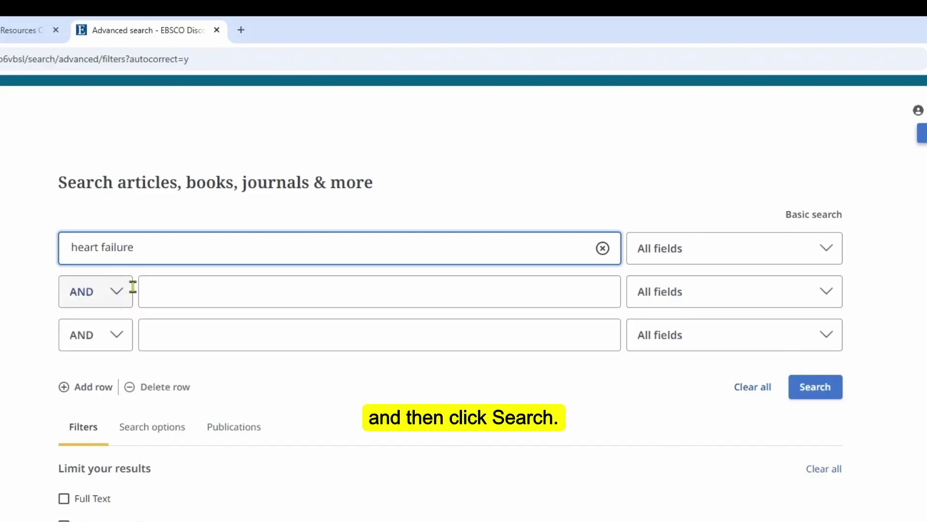
pyautogui.click(807, 390)
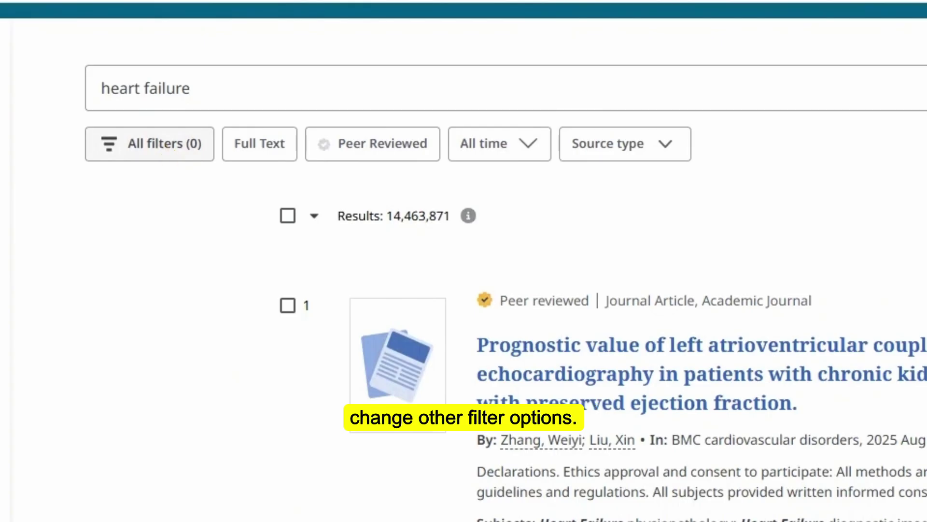
# Step: Open All filters and browse the Peer Reviewed, Publication Date and Source Types limiters
pyautogui.click(165, 149)
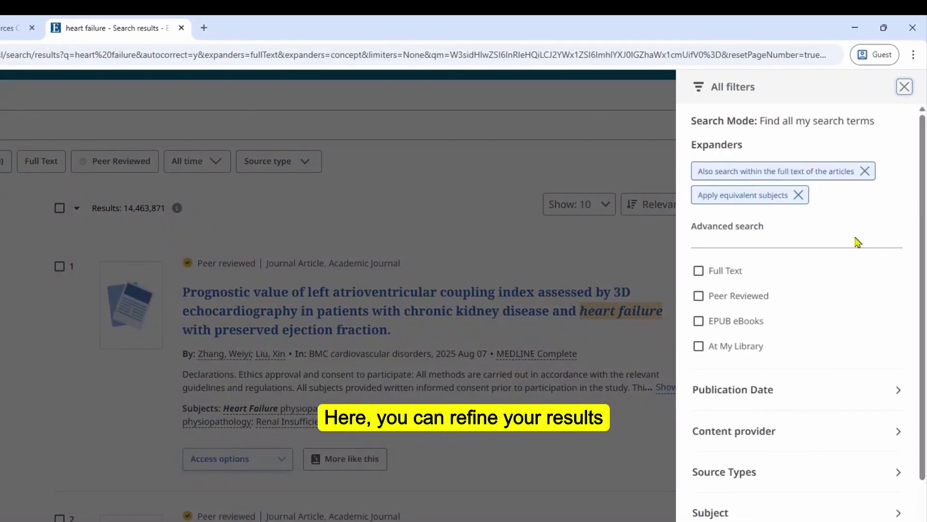
pyautogui.scroll(-4, 855, 240)
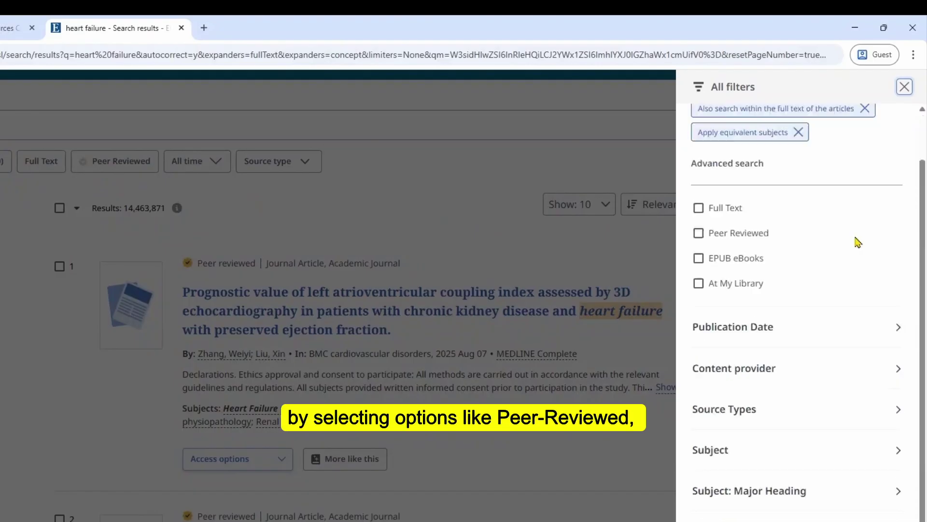
pyautogui.scroll(4, 855, 240)
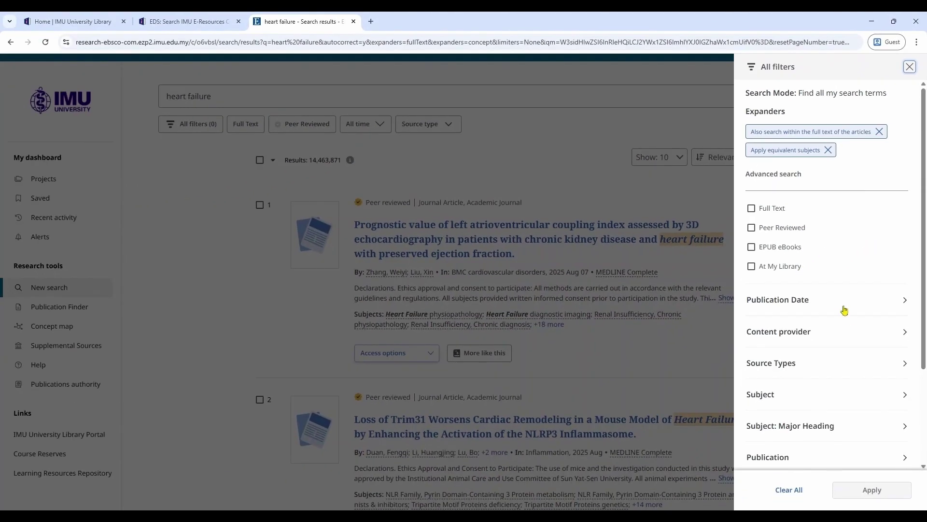
pyautogui.scroll(-1, 854, 347)
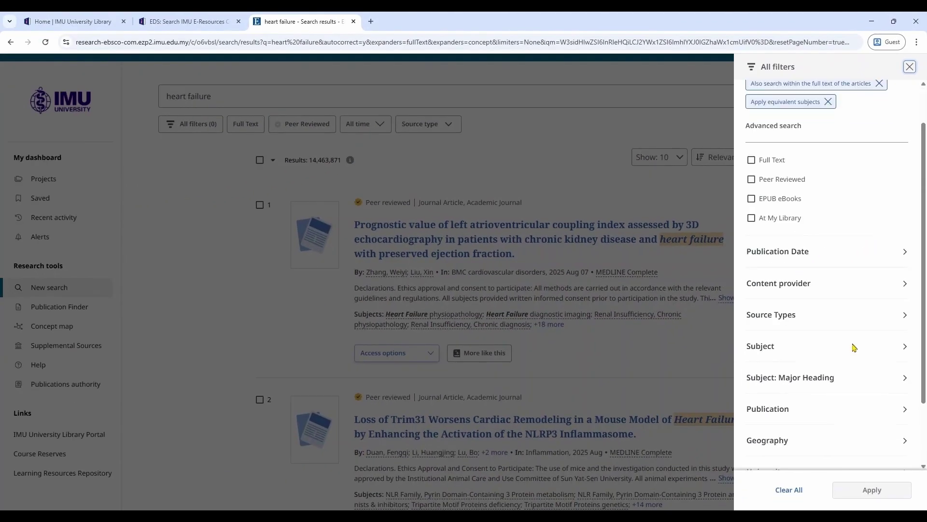
# Step: Close the All filters panel and switch to the Advanced search form
pyautogui.click(502, 486)
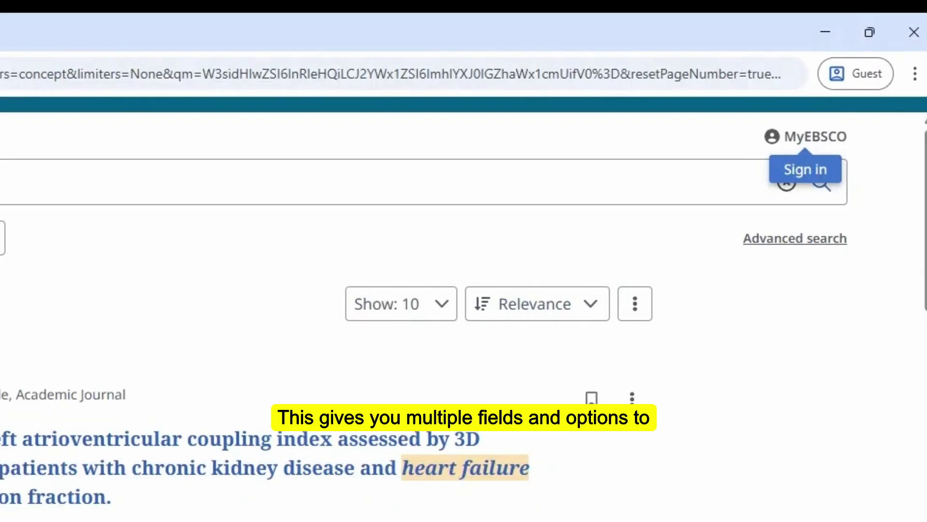
pyautogui.click(783, 241)
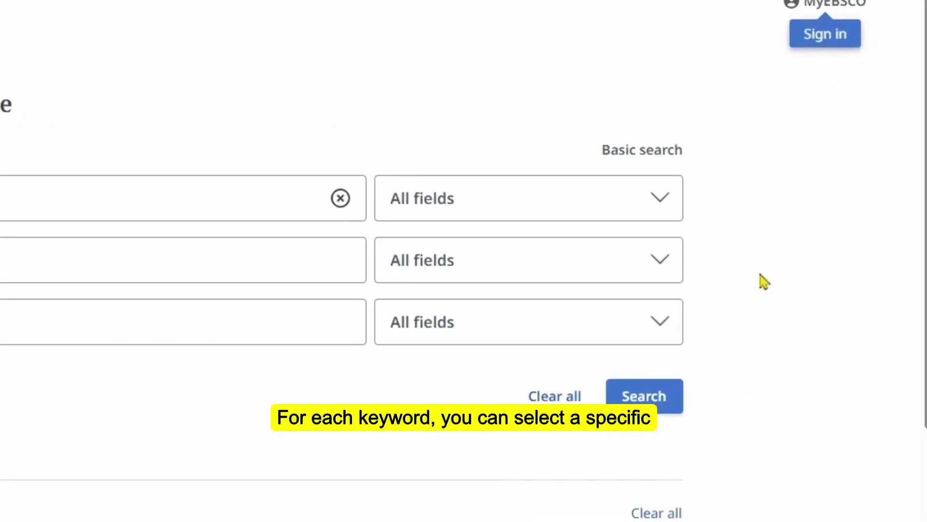
# Step: Restrict the 'heart failure' keyword to the Abstract - AB field
pyautogui.click(670, 203)
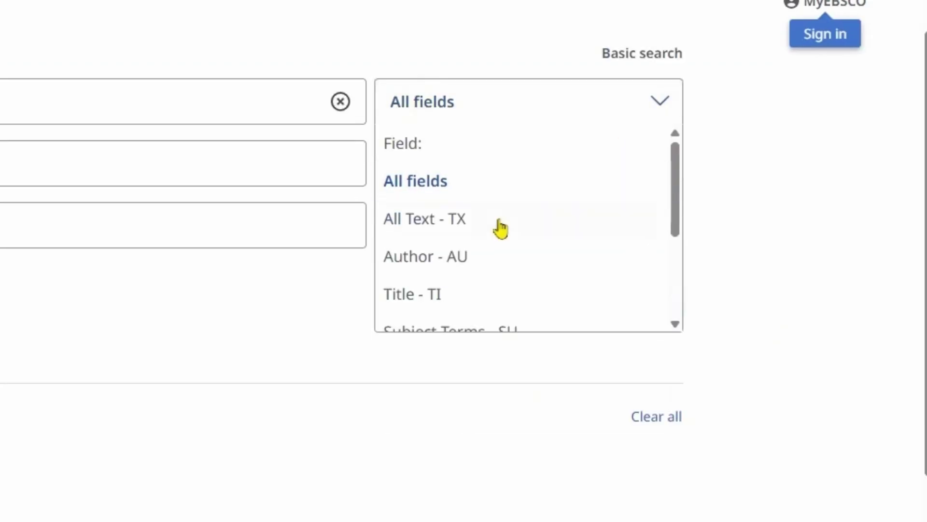
pyautogui.scroll(-2, 500, 231)
pyautogui.scroll(-2, 499, 232)
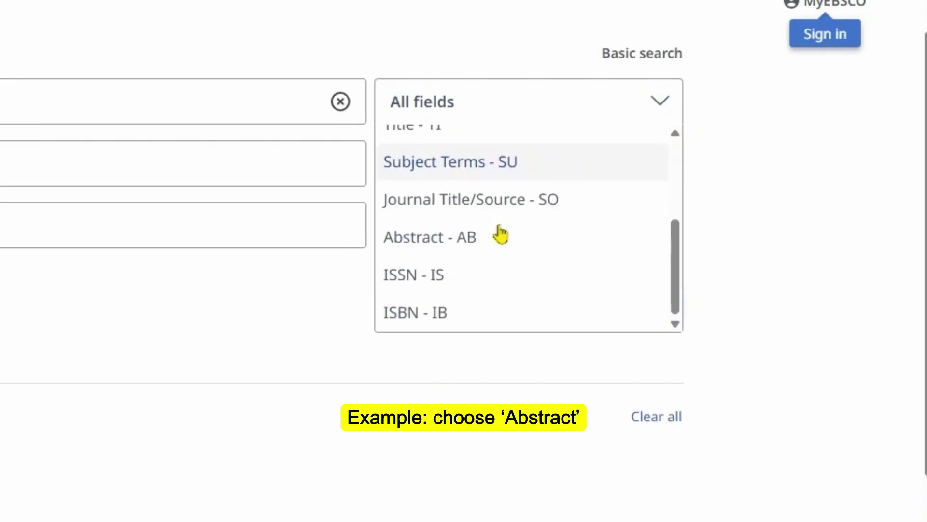
pyautogui.click(537, 251)
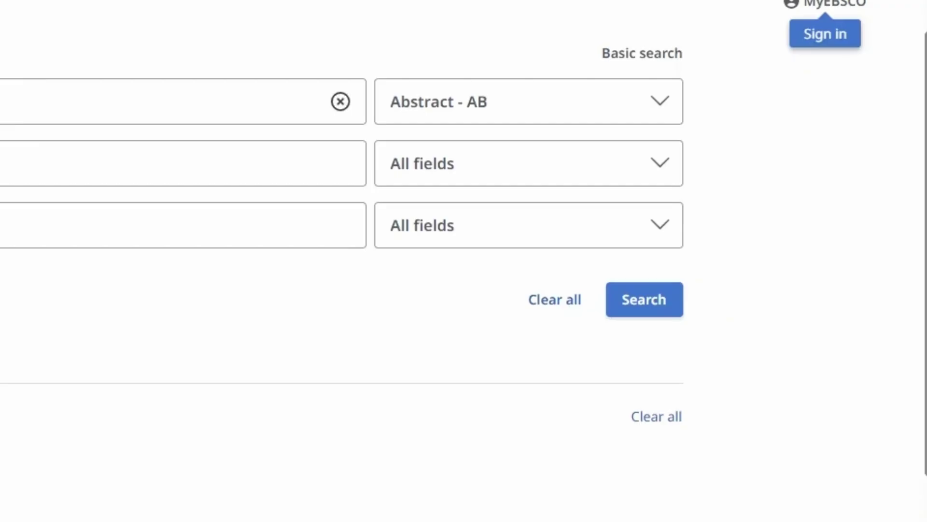
# Step: Add 'teenager' in row two and 'teens' with OR in row three
pyautogui.click(184, 163)
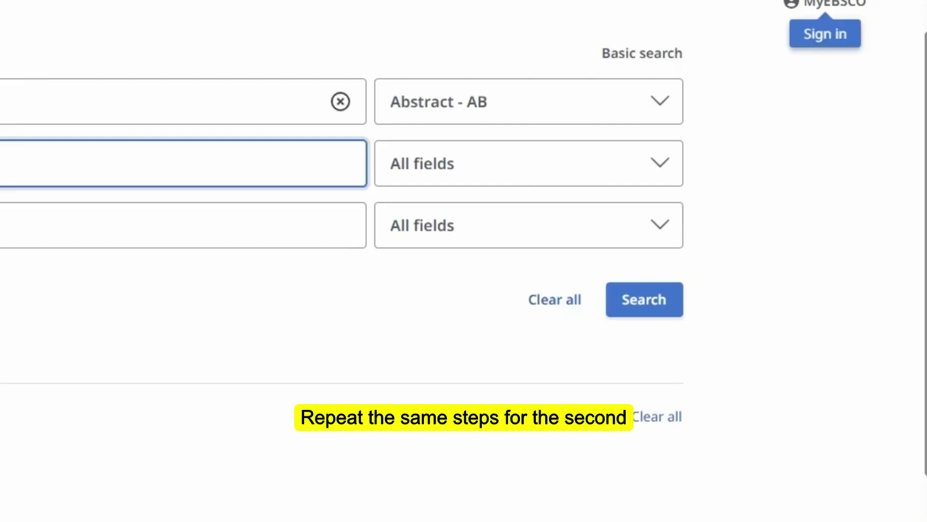
pyautogui.write('tee')
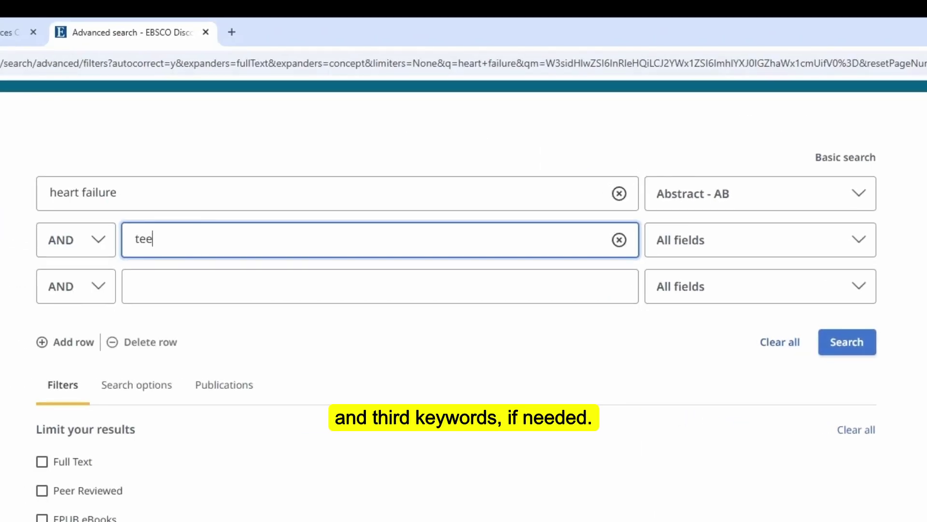
pyautogui.write('nagers')
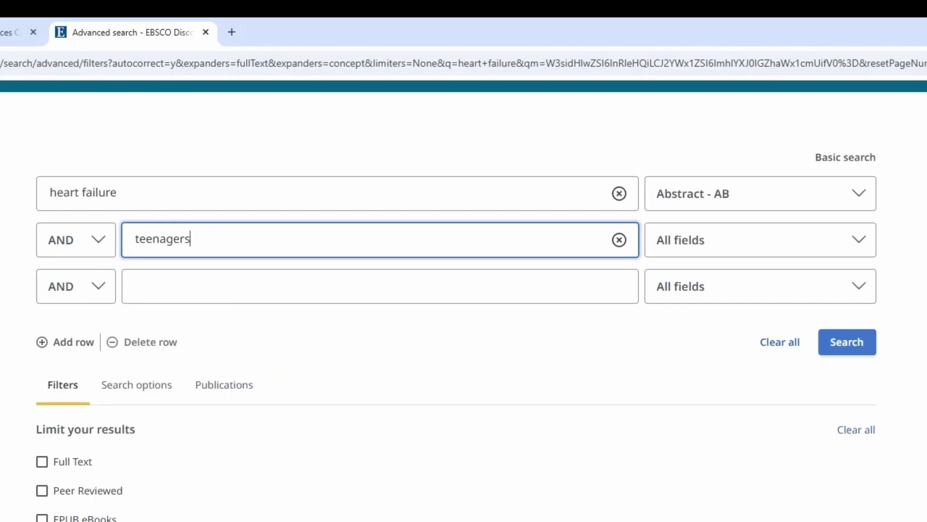
pyautogui.click(104, 292)
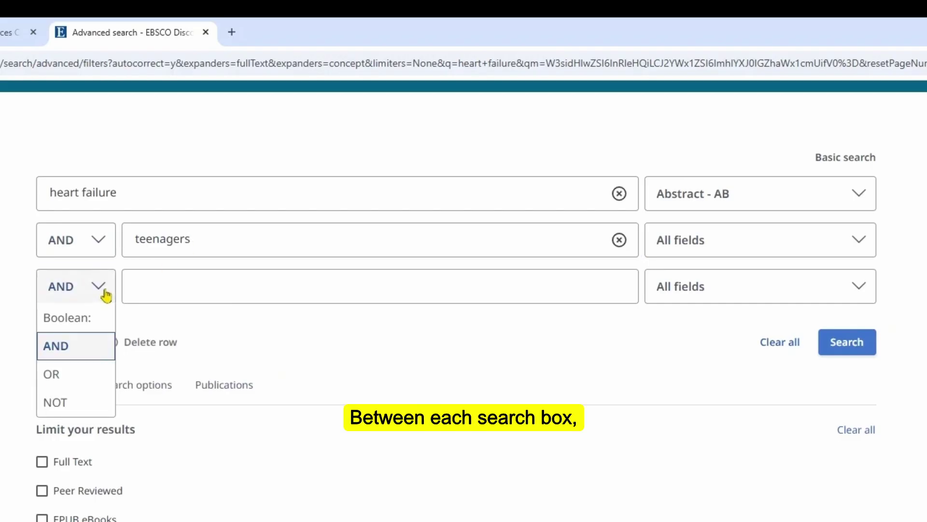
pyautogui.click(91, 384)
pyautogui.click(163, 284)
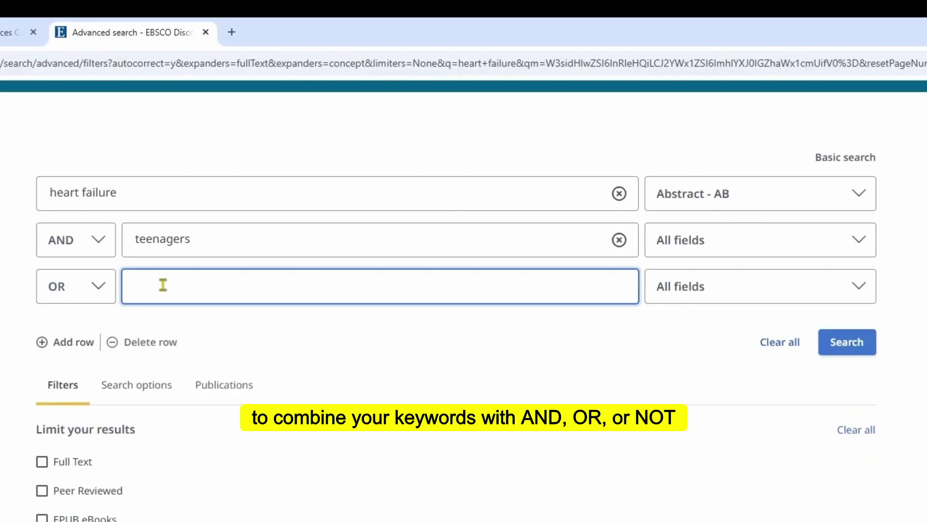
pyautogui.write('teens')
pyautogui.click(345, 341)
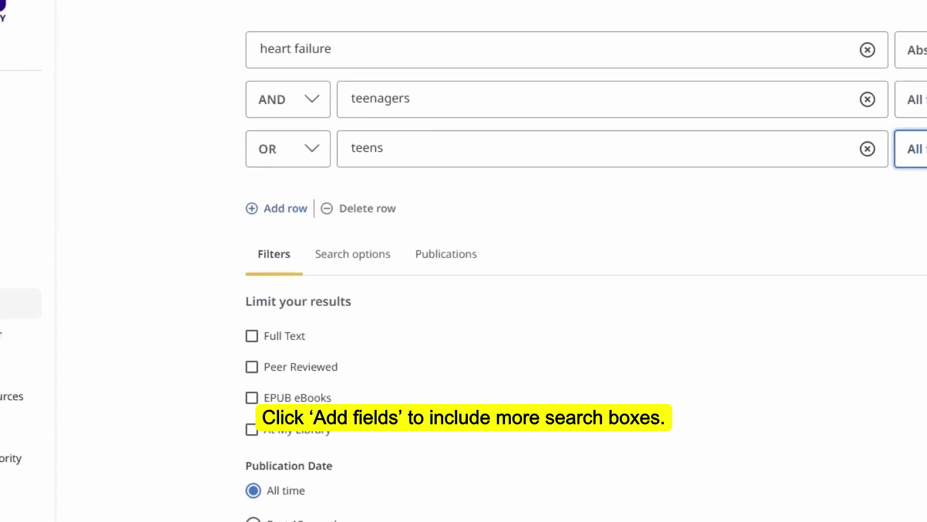
# Step: Add a fourth search row and apply the Full Text and Past 12 months limits
pyautogui.click(291, 219)
pyautogui.scroll(-2, 802, 380)
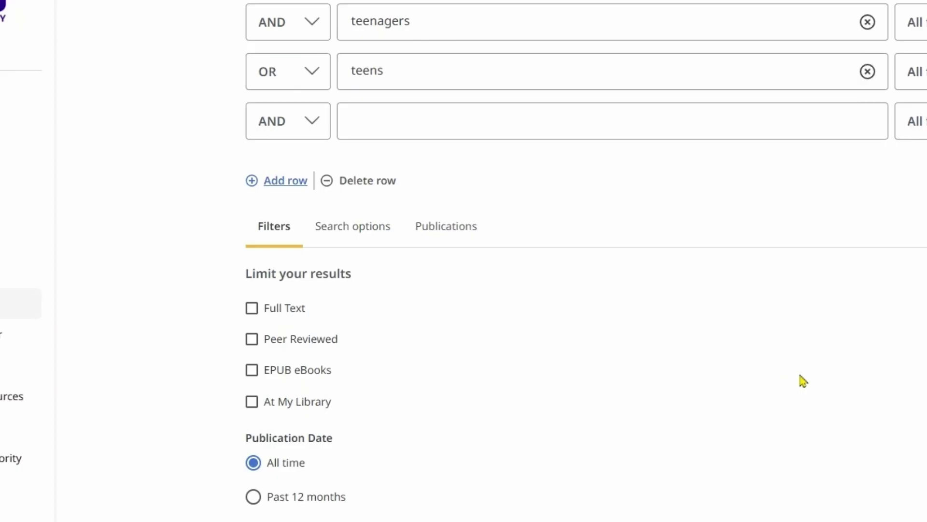
pyautogui.scroll(-2, 801, 381)
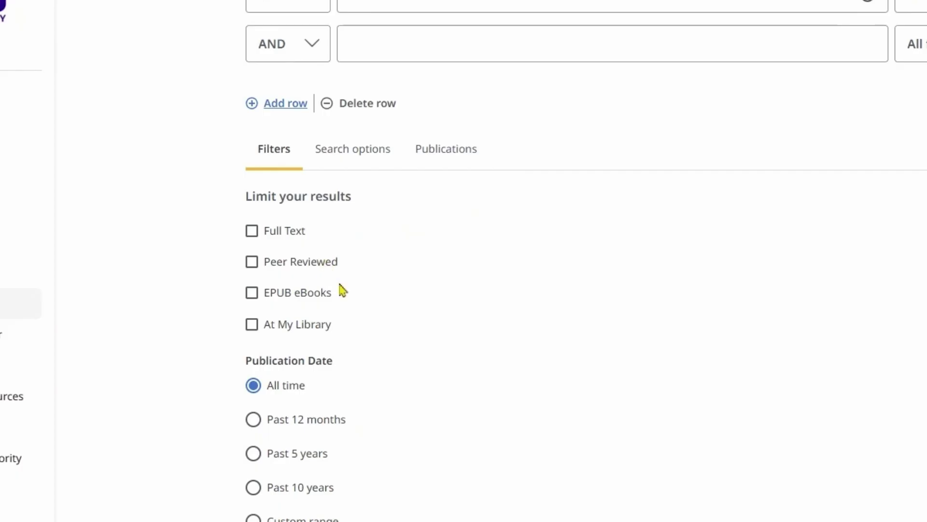
pyautogui.scroll(-2, 341, 289)
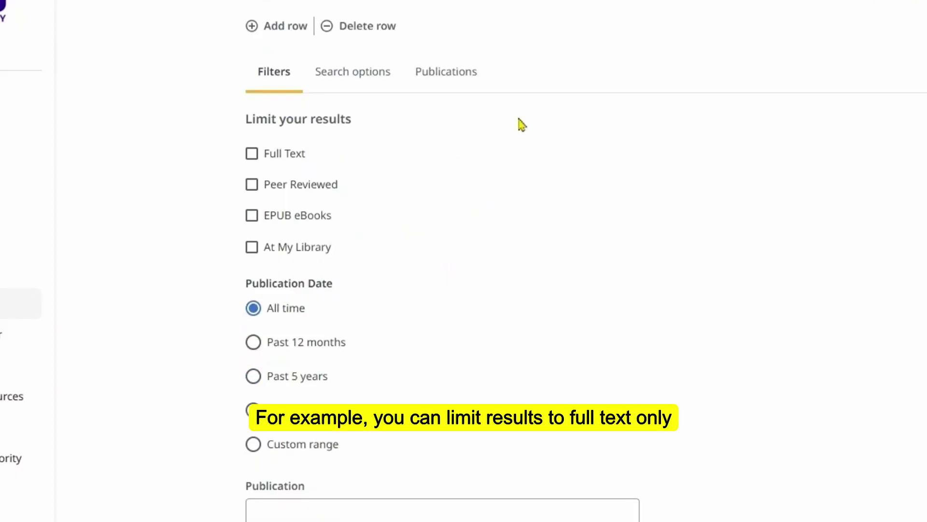
pyautogui.click(254, 159)
pyautogui.click(253, 342)
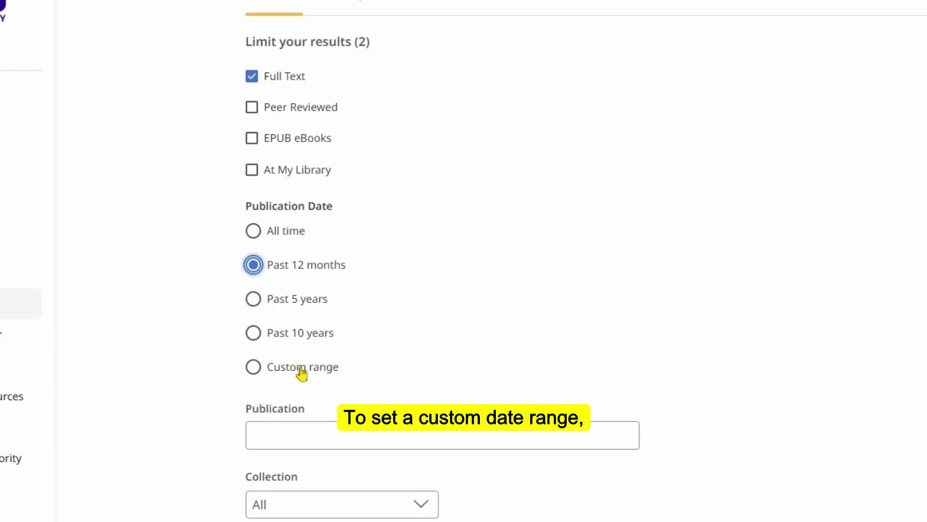
# Step: Try the custom date range picker and Author and Title fields, then run the search
pyautogui.click(254, 368)
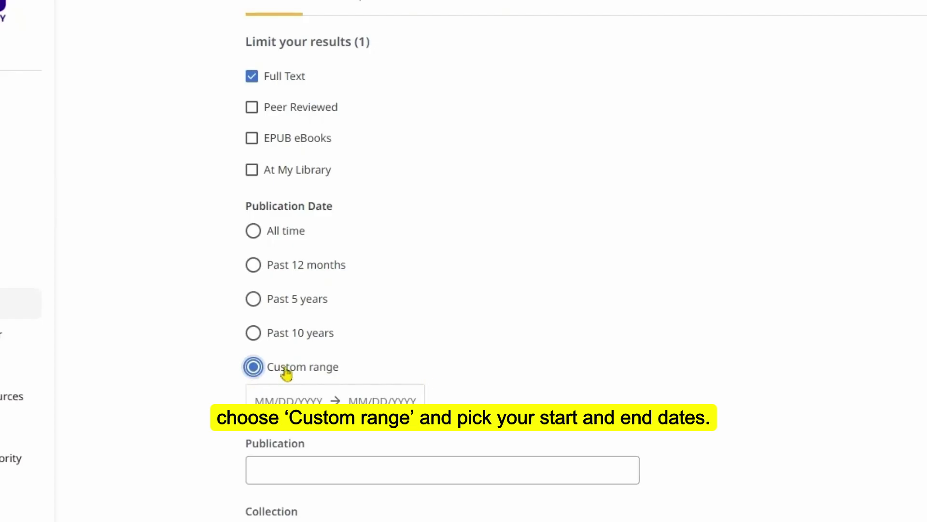
pyautogui.scroll(-3, 612, 382)
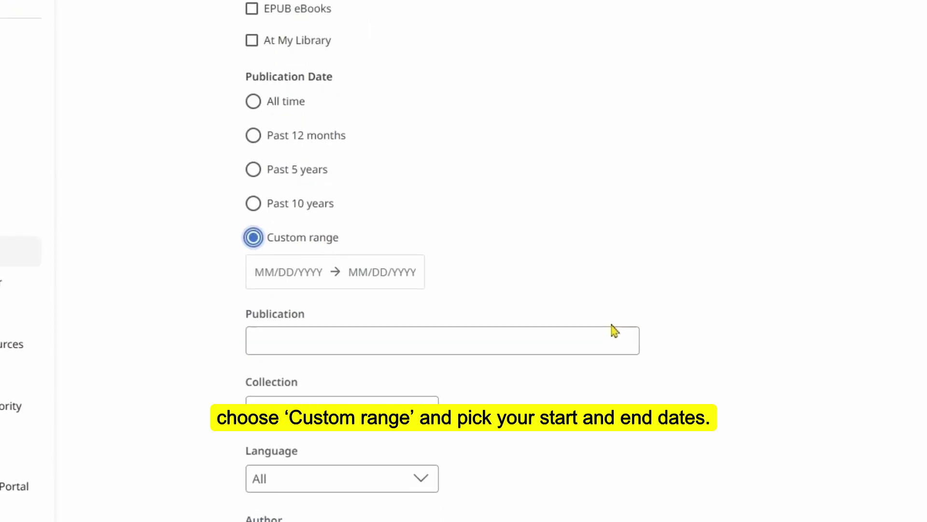
pyautogui.click(297, 281)
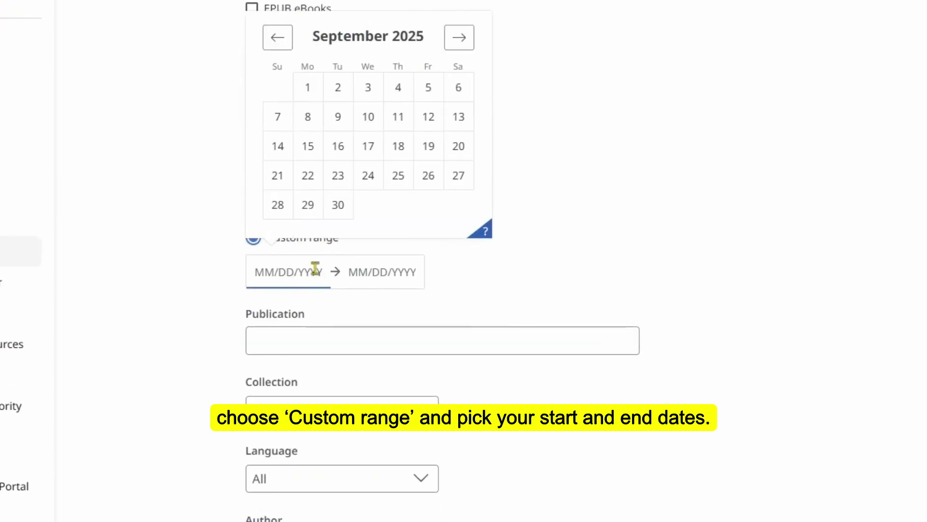
pyautogui.click(870, 288)
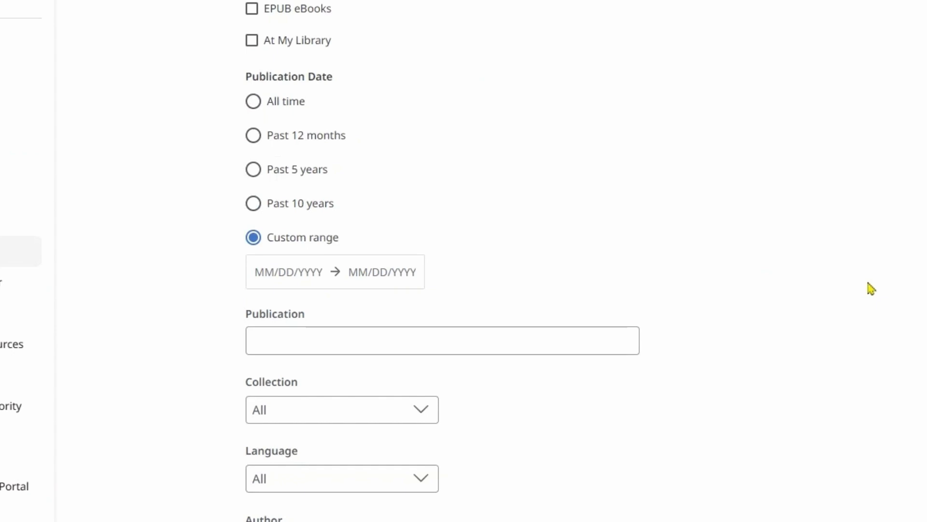
pyautogui.scroll(-3, 871, 288)
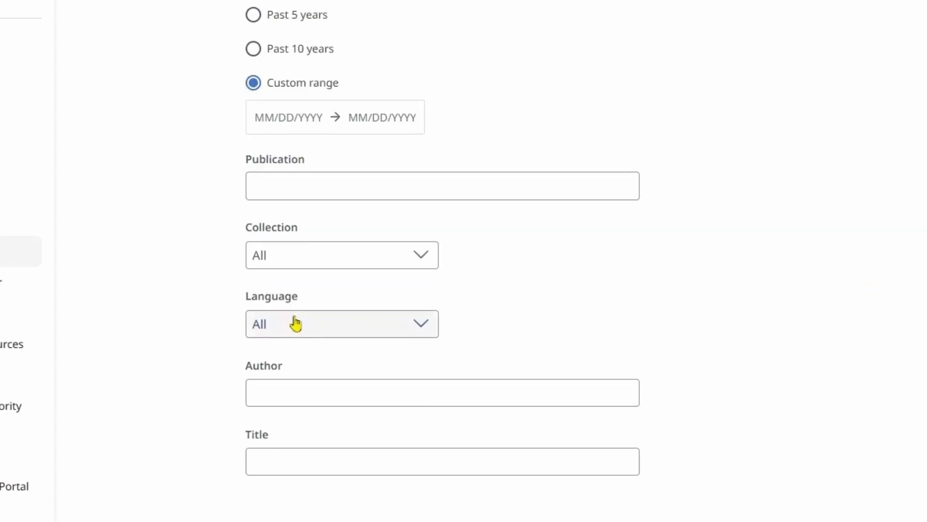
pyautogui.click(321, 390)
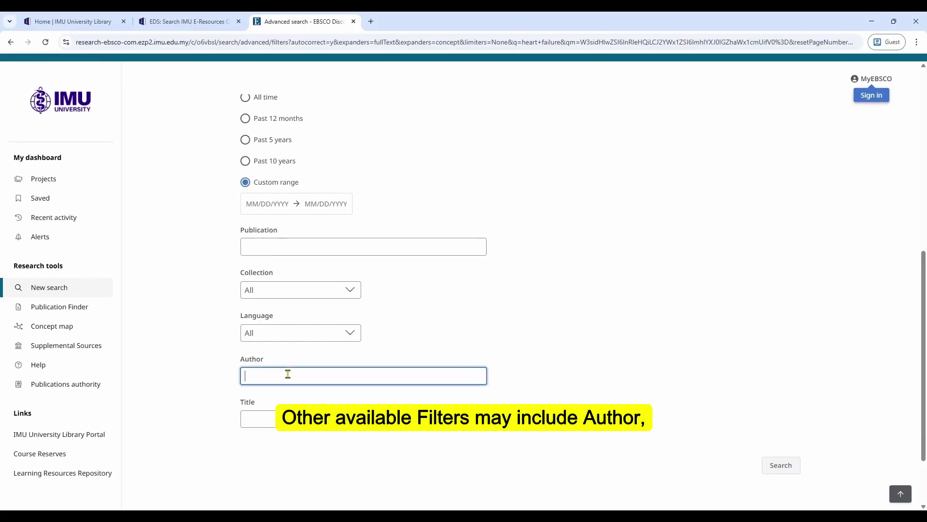
pyautogui.click(281, 419)
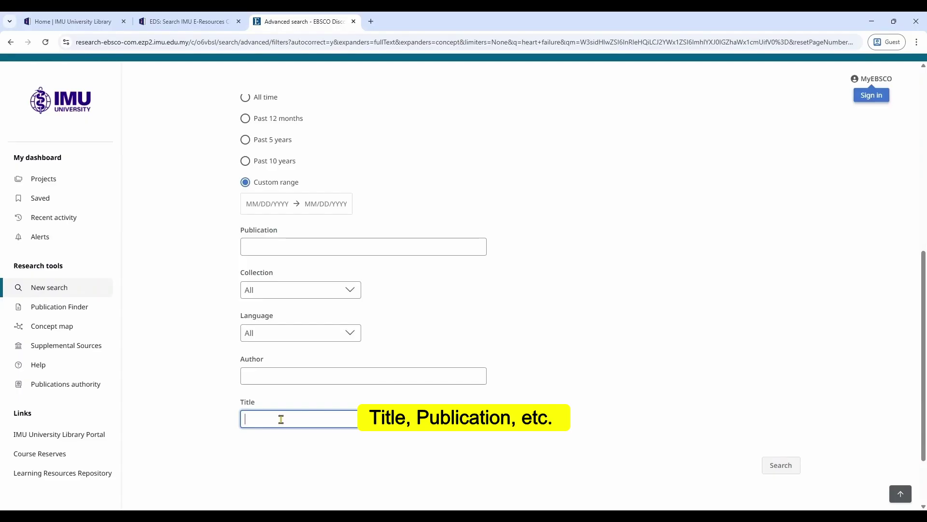
pyautogui.scroll(1, 585, 323)
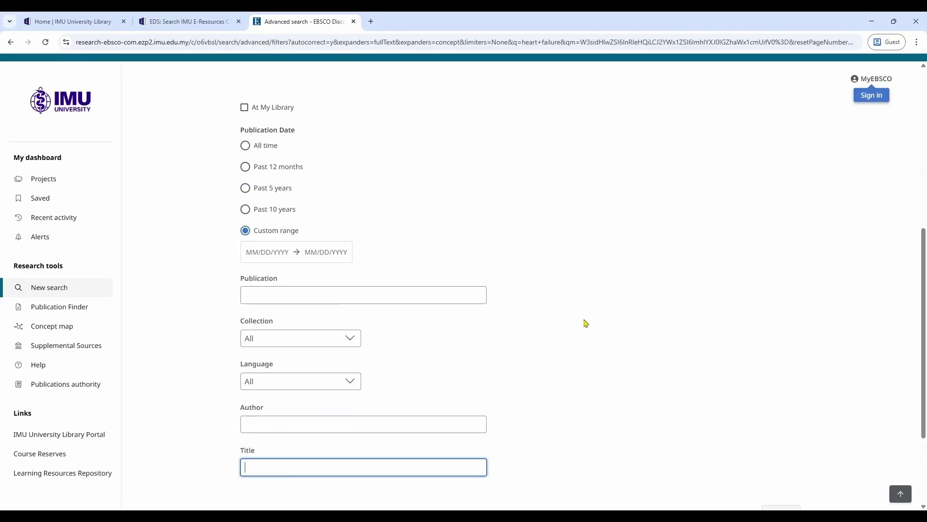
pyautogui.scroll(-3, 511, 486)
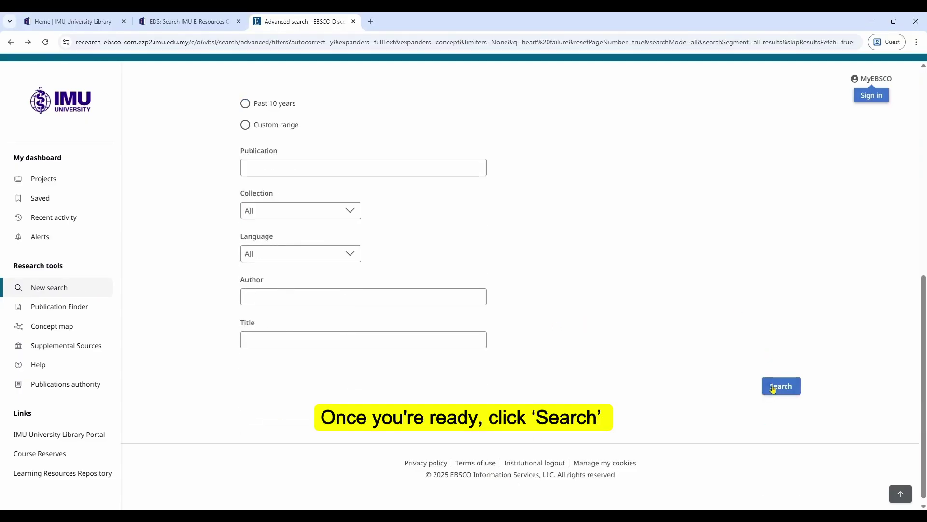
pyautogui.click(780, 387)
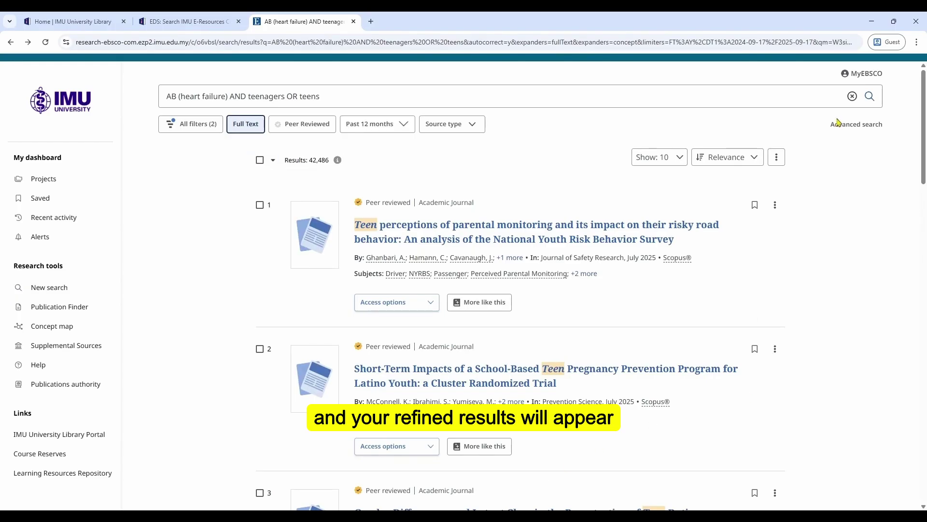
# Step: Open the MyEBSCO account panel at the top right of the results
pyautogui.click(866, 74)
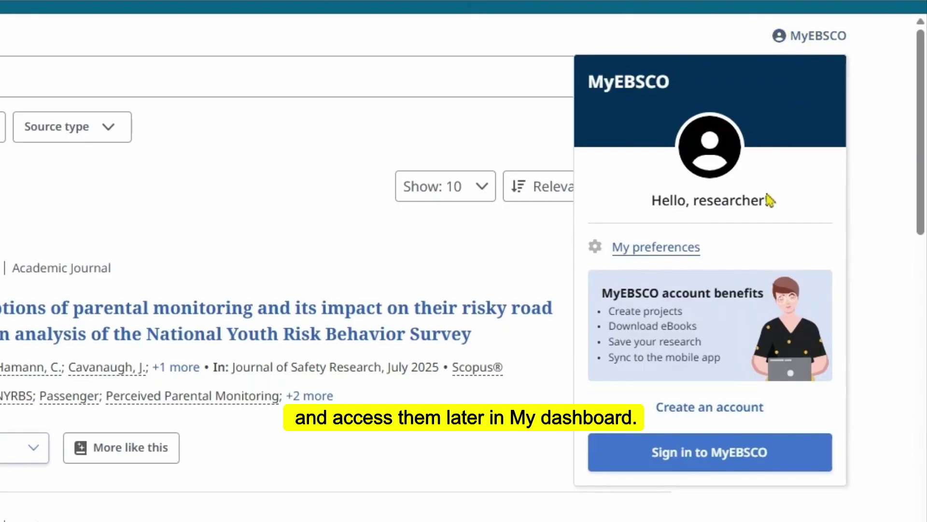
# Step: Open the MyEBSCO 'Create an account' form and scroll through it
pyautogui.click(753, 423)
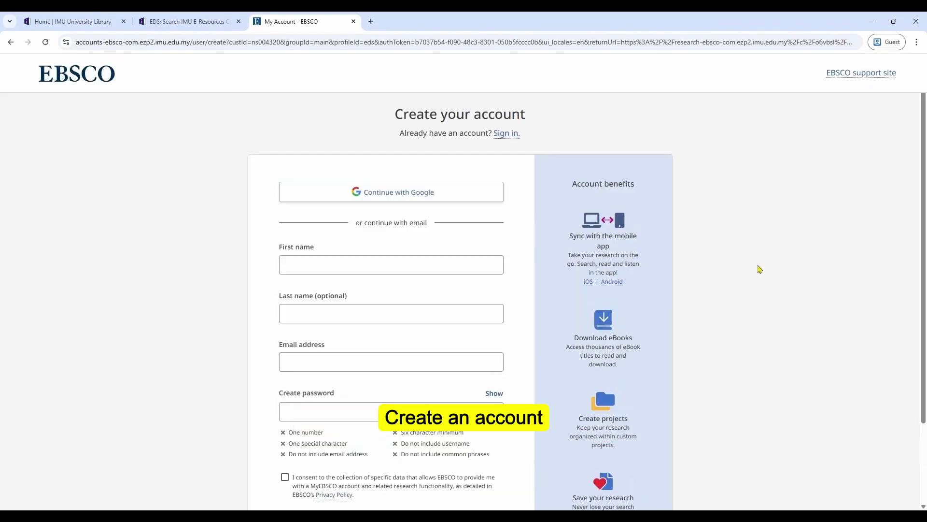
pyautogui.scroll(-1, 715, 261)
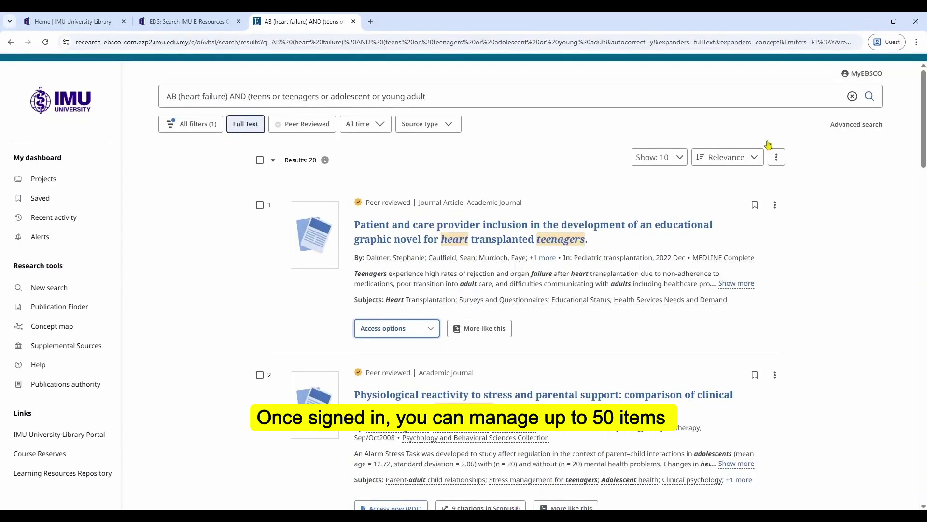
pyautogui.click(862, 73)
pyautogui.click(903, 176)
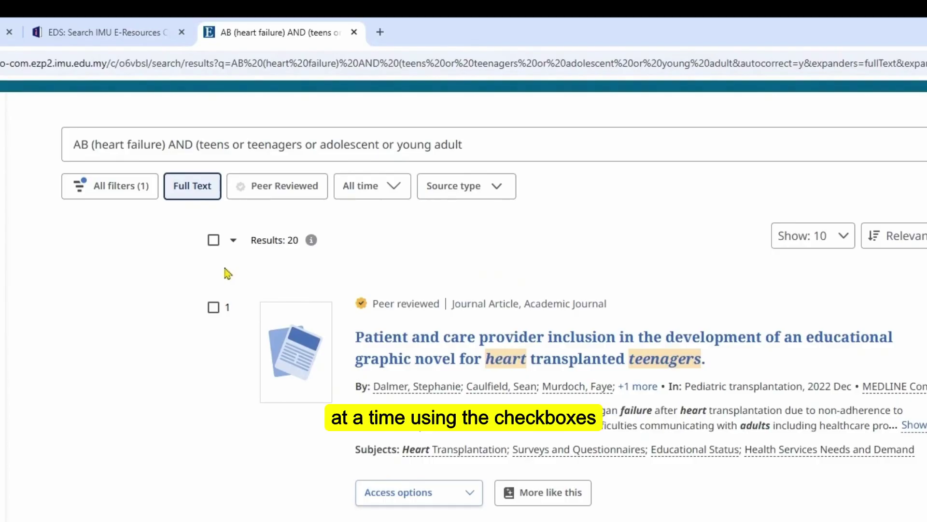
pyautogui.click(215, 242)
pyautogui.click(233, 244)
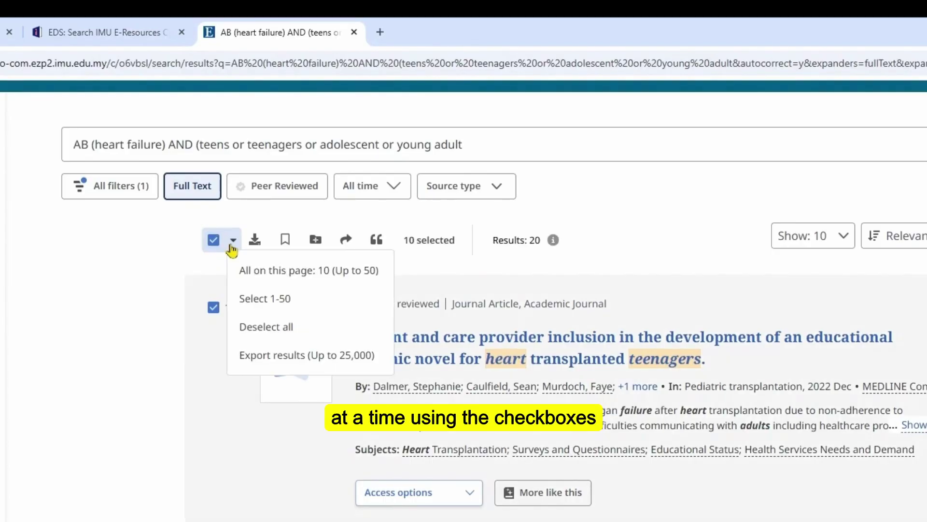
pyautogui.click(135, 258)
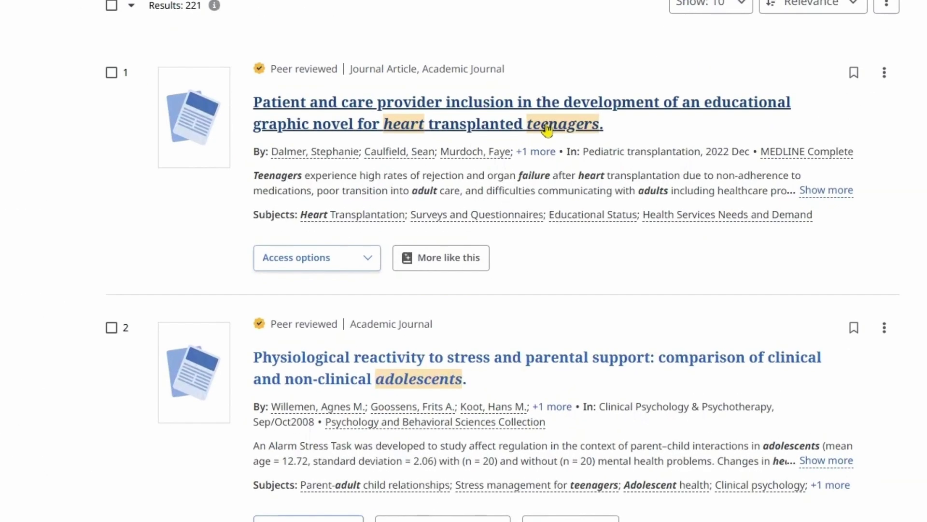
# Step: Open the heart-transplanted-teenagers graphic-novel article's record and reveal its PDF and online full text access options
pyautogui.click(547, 126)
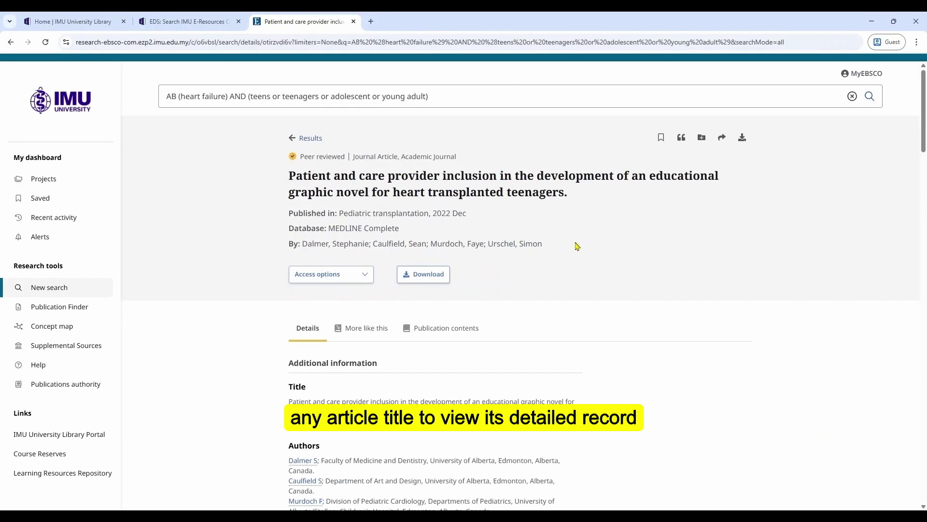
pyautogui.scroll(-2, 641, 333)
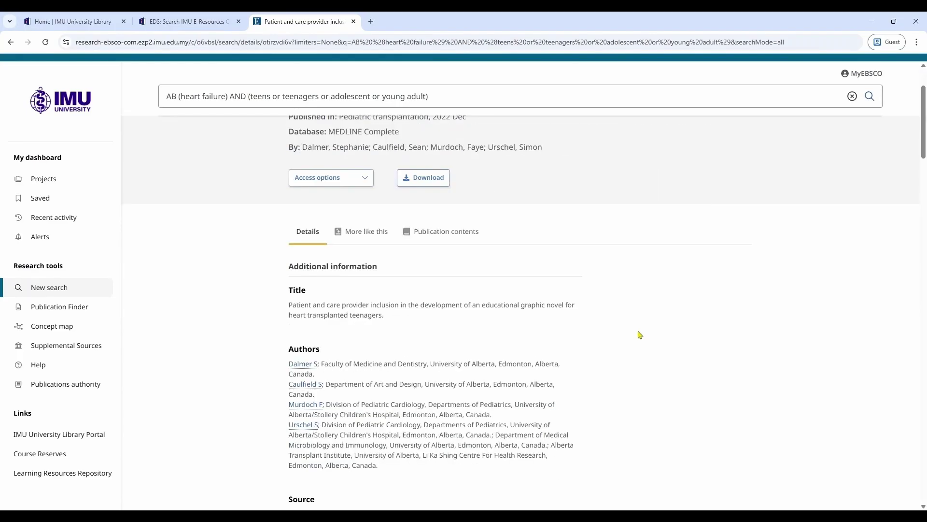
pyautogui.scroll(2, 640, 334)
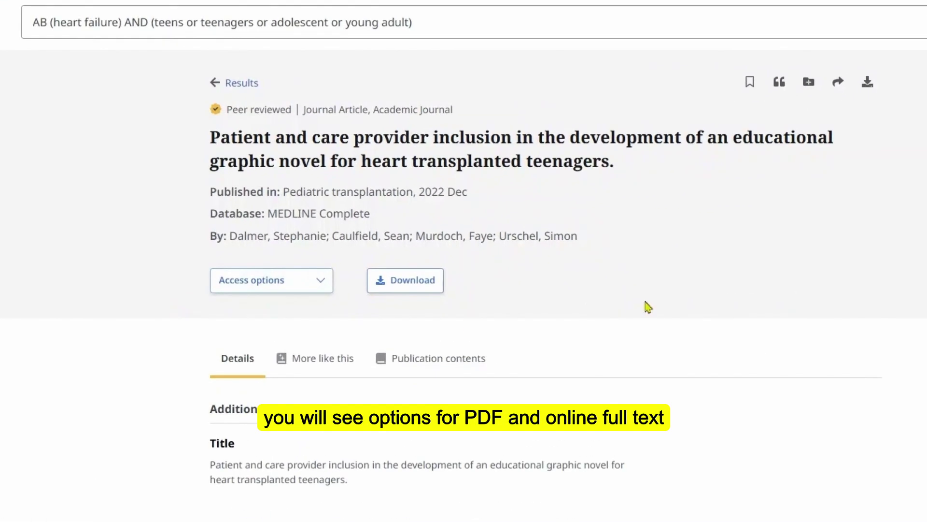
pyautogui.click(321, 290)
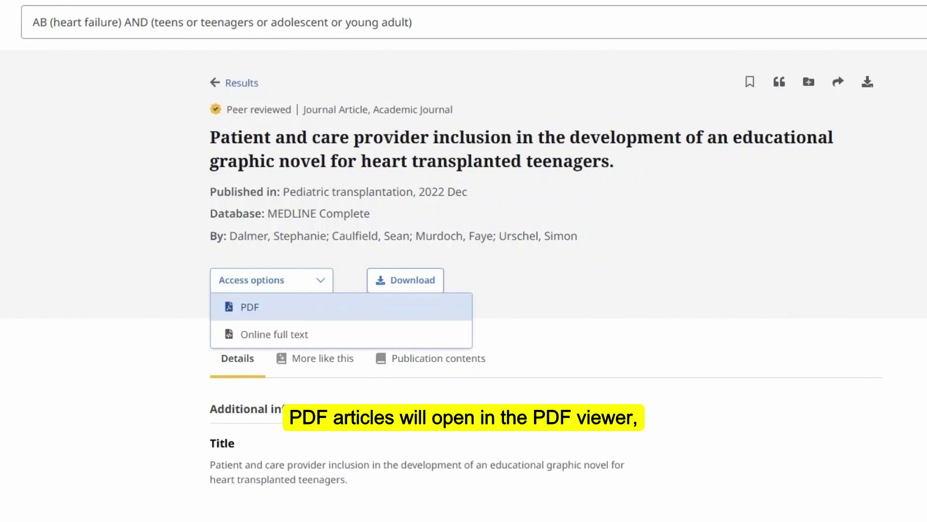
pyautogui.click(325, 313)
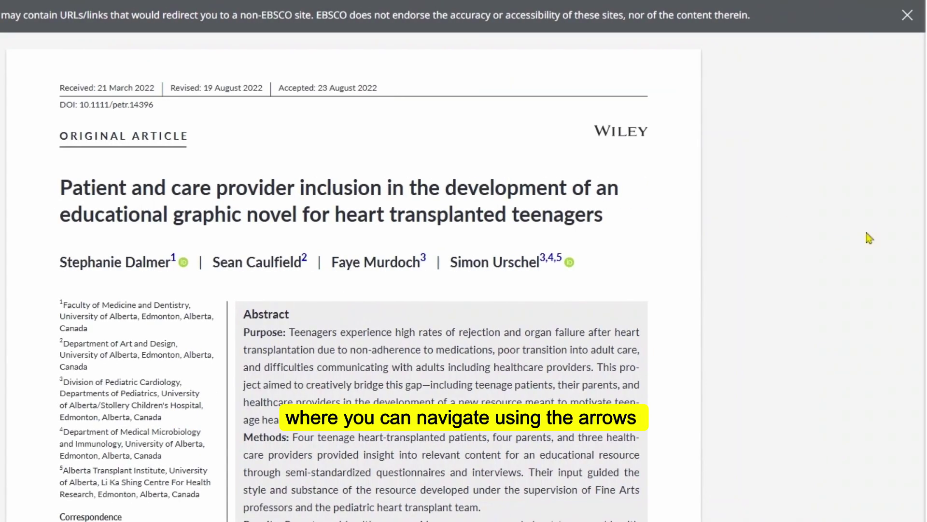
pyautogui.scroll(-10, 691, 442)
pyautogui.scroll(-10, 585, 442)
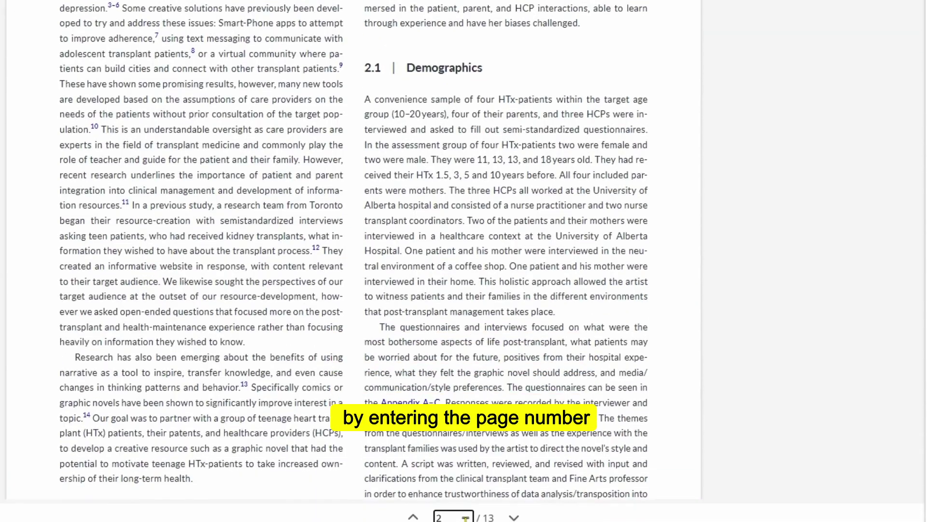
pyautogui.doubleClick(458, 518)
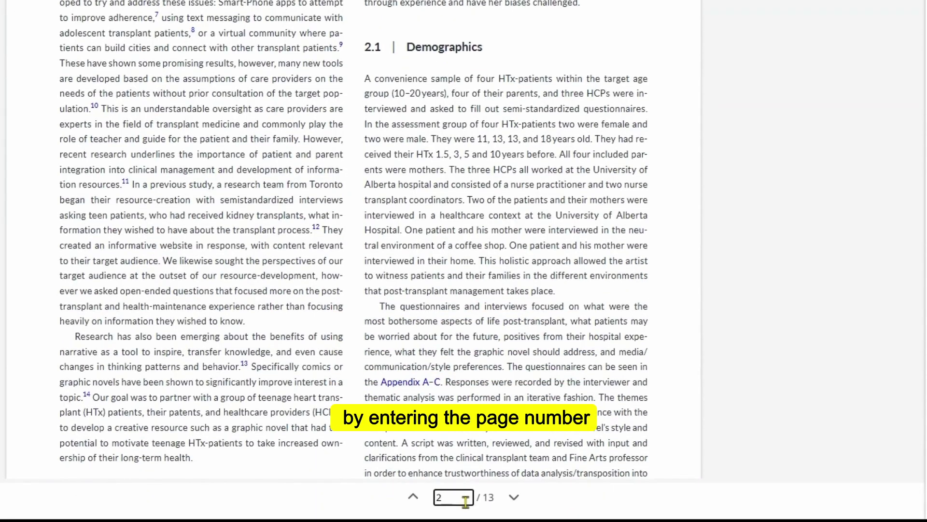
pyautogui.write('1')
pyautogui.press('Return')
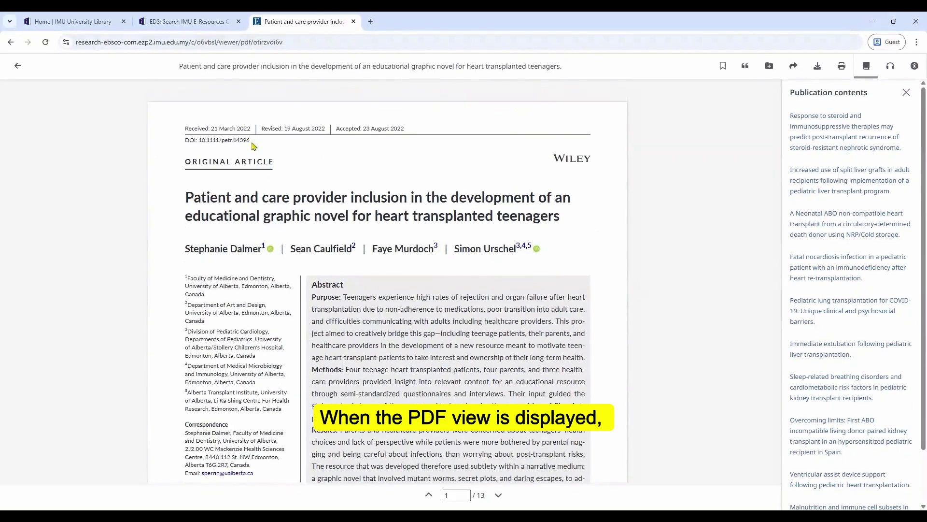
pyautogui.click(18, 68)
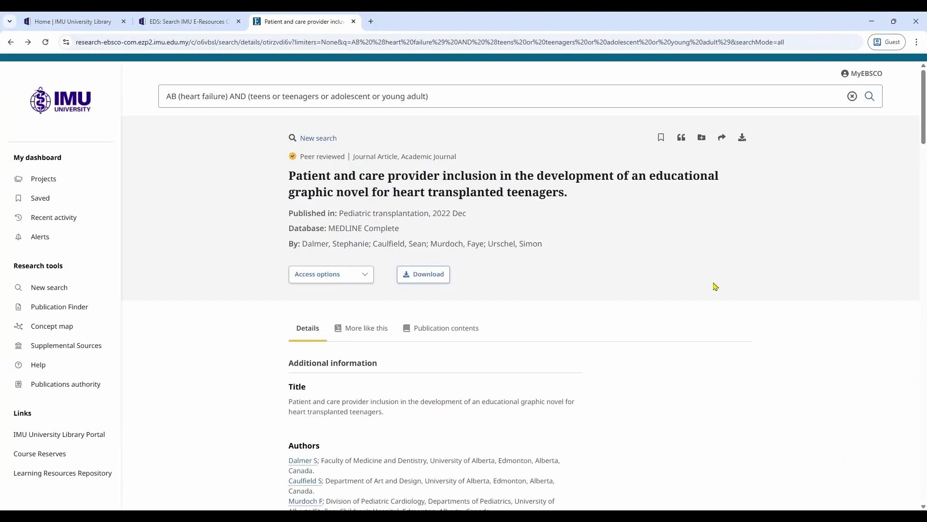
pyautogui.click(370, 281)
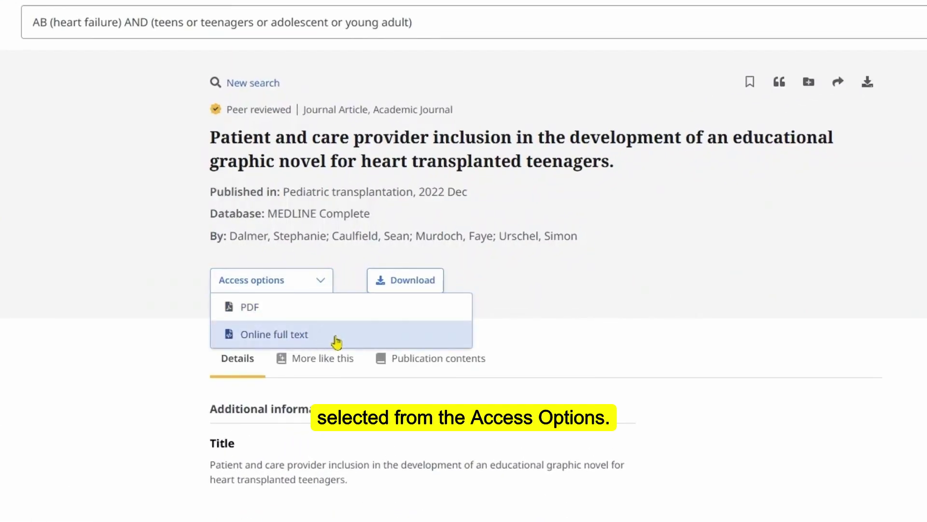
# Step: View the article's HTML full text and scroll down to the Introduction
pyautogui.click(337, 337)
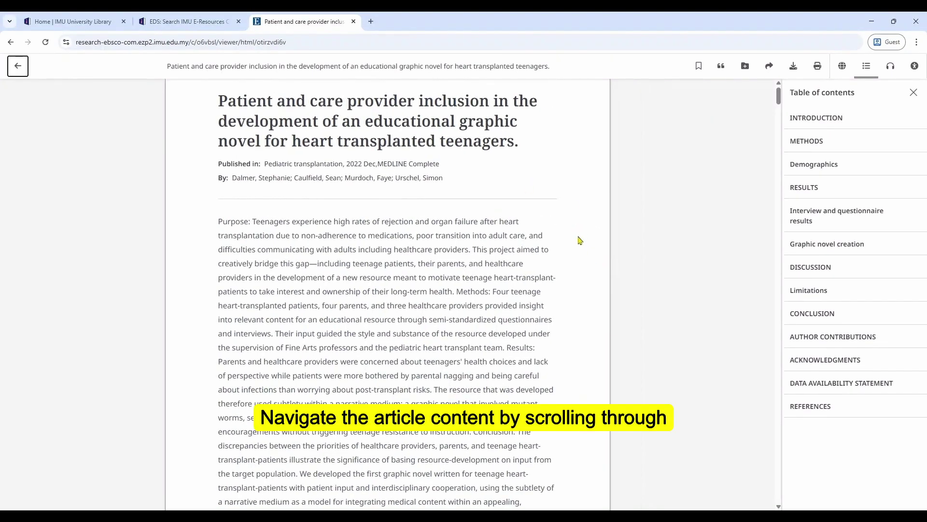
pyautogui.scroll(-8, 580, 240)
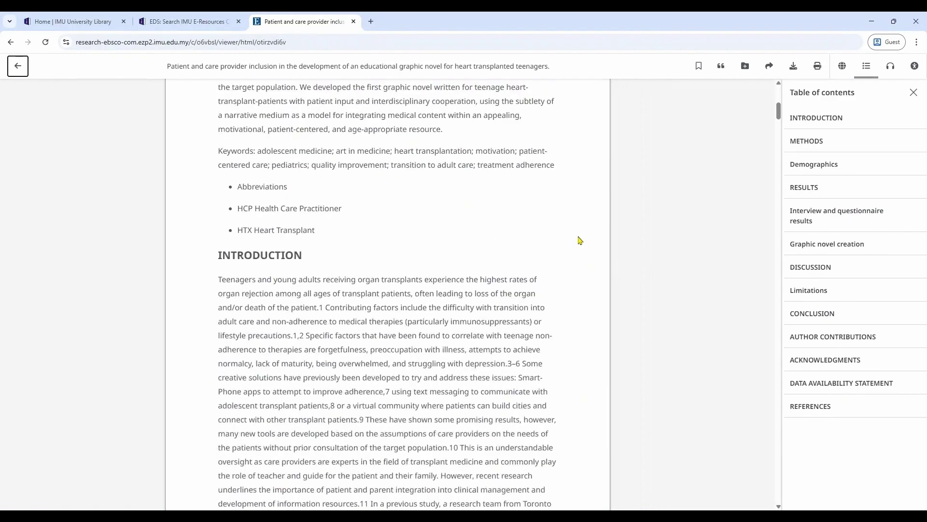
pyautogui.scroll(-2, 580, 240)
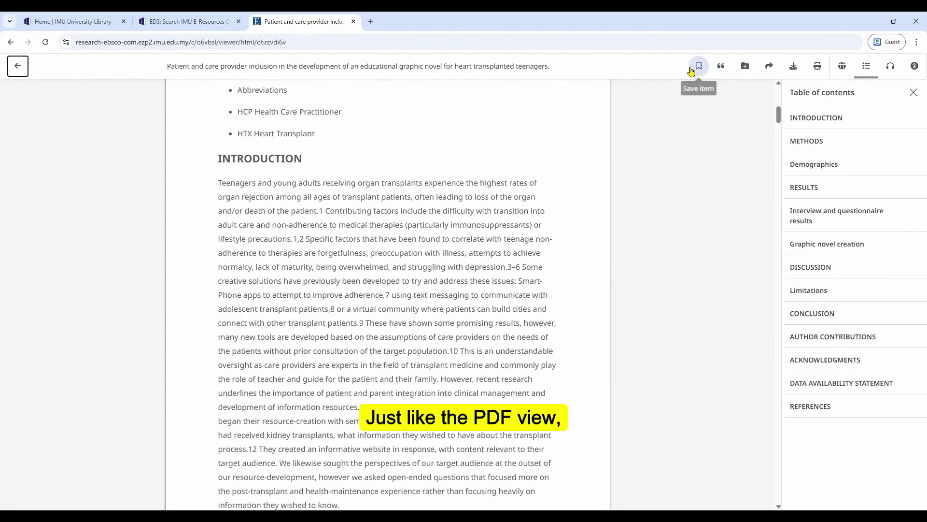